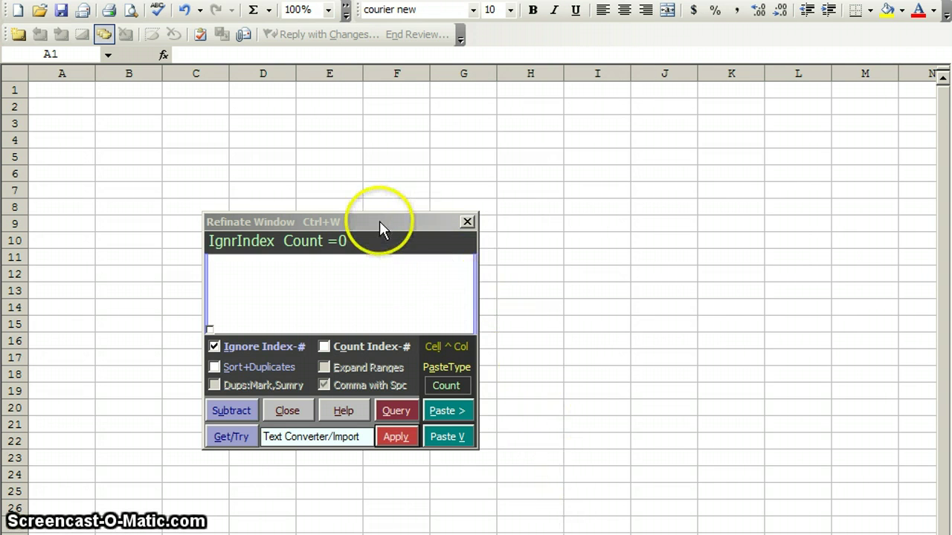
pyautogui.moveTo(379, 221); pyautogui.dragTo(371, 218)
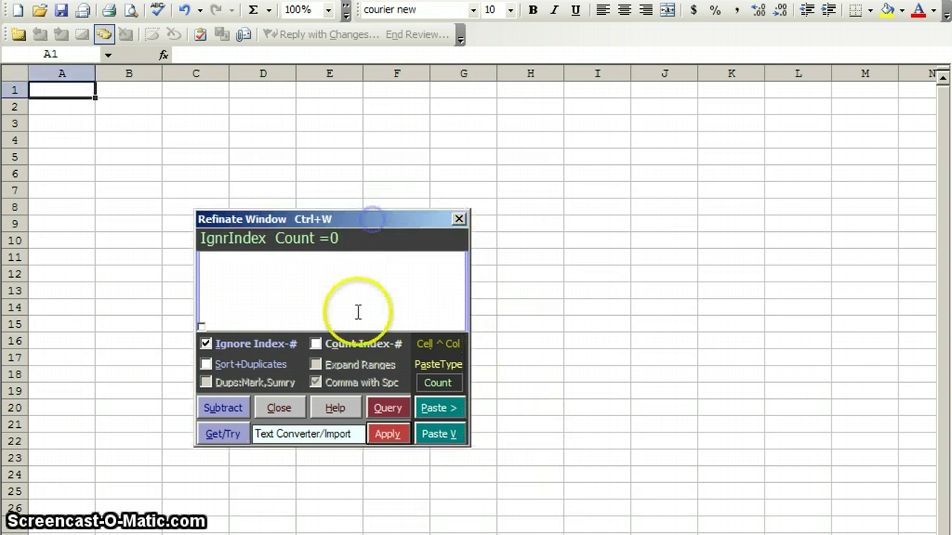
pyautogui.click(327, 436)
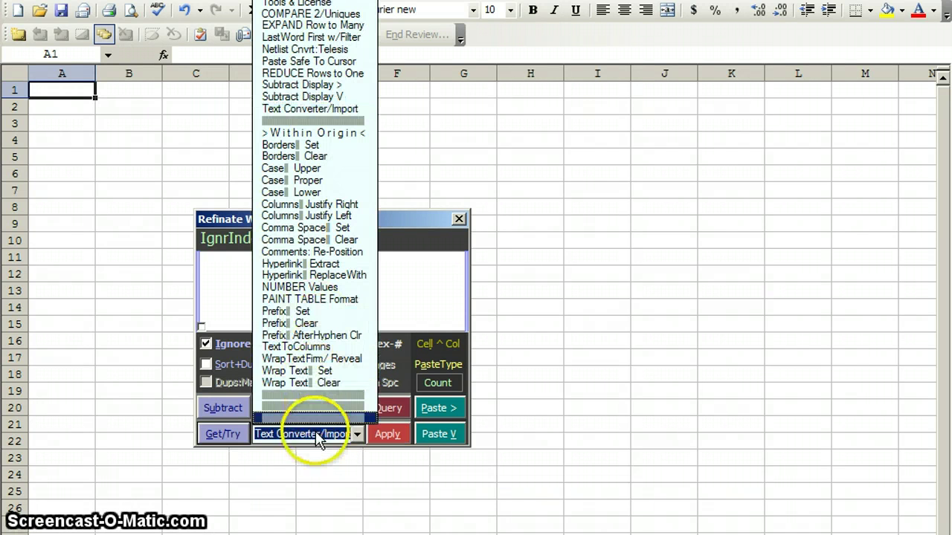
pyautogui.click(318, 439)
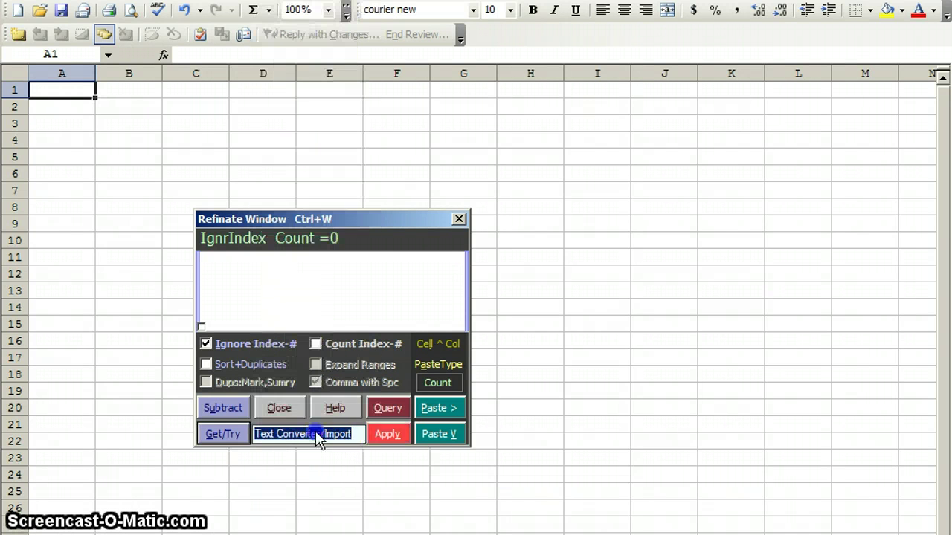
pyautogui.click(388, 436)
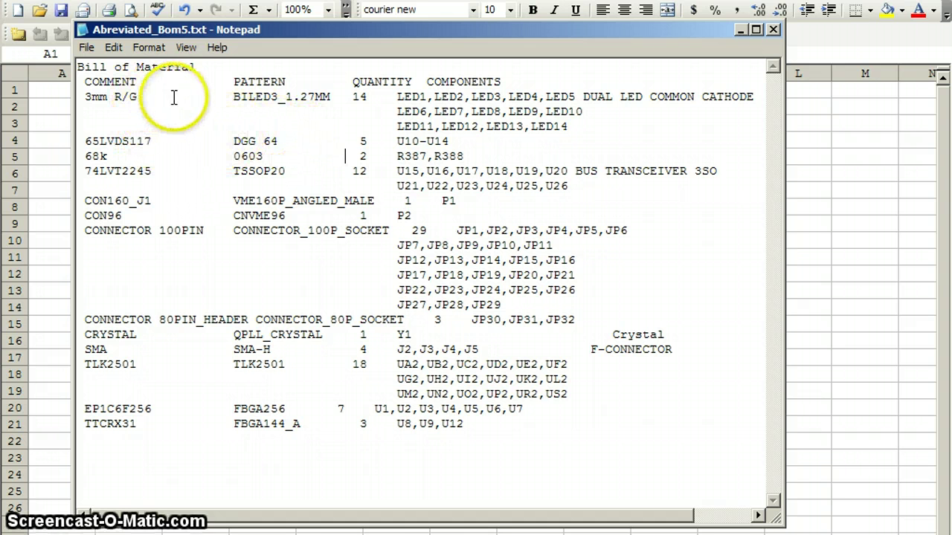
# Step: Copy the entire bill of materials text from Abreviated_Bom5.txt in Notepad and return to the Excel worksheet
pyautogui.click(339, 156)
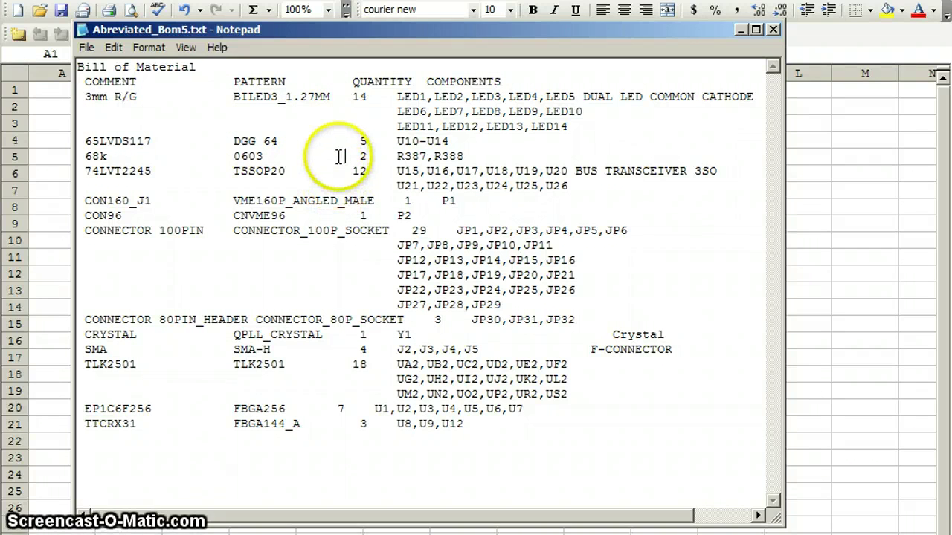
pyautogui.rightClick(339, 156)
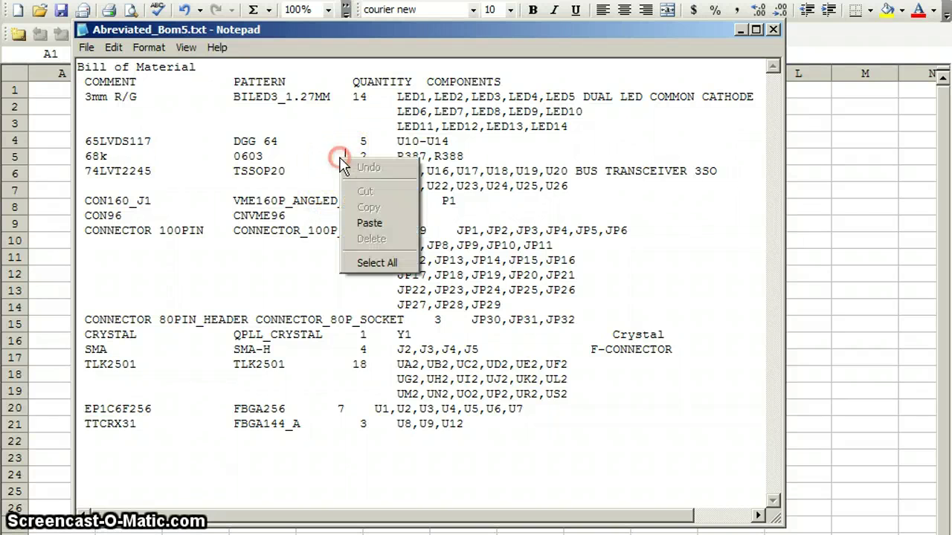
pyautogui.click(368, 263)
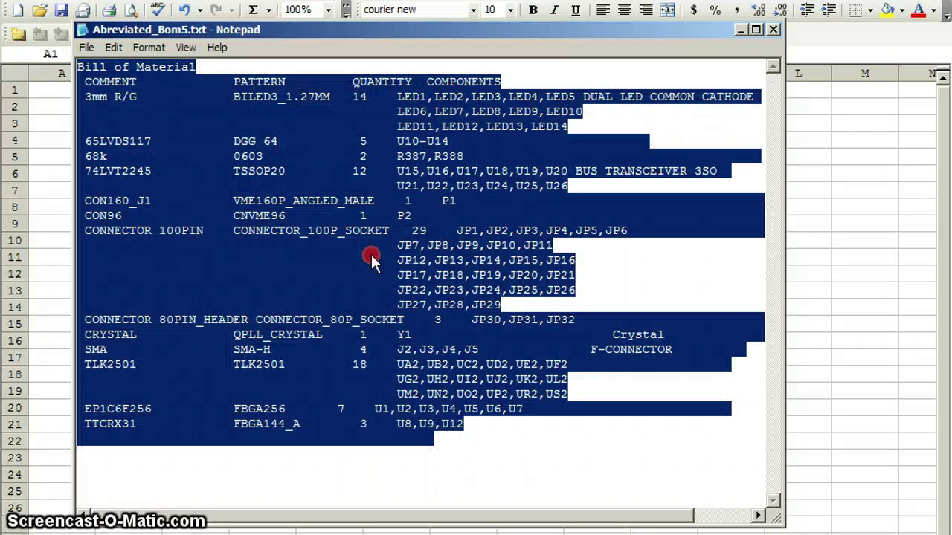
pyautogui.rightClick(372, 255)
pyautogui.click(391, 304)
pyautogui.click(394, 45)
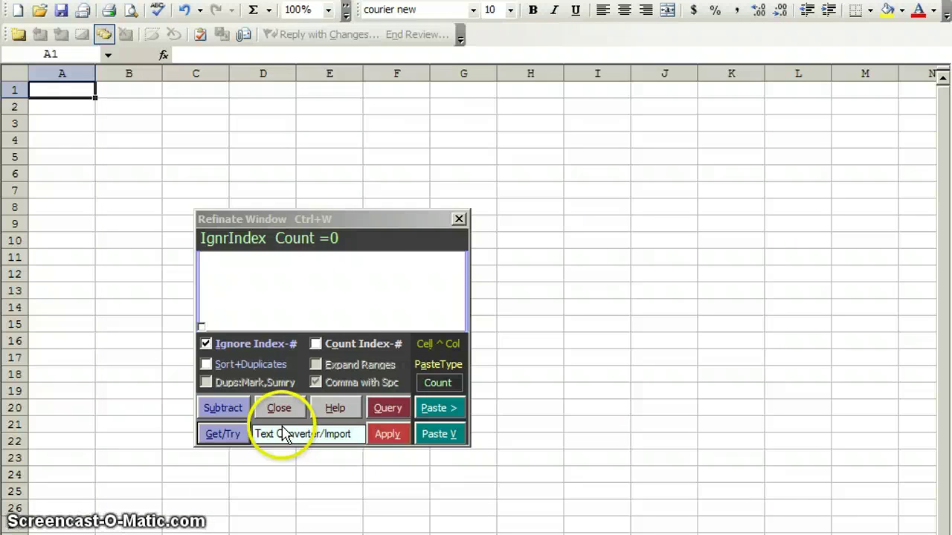
# Step: Paste the copied bill of materials at cell A1 using Refinate's Paste Safe To Cursor function
pyautogui.click(285, 434)
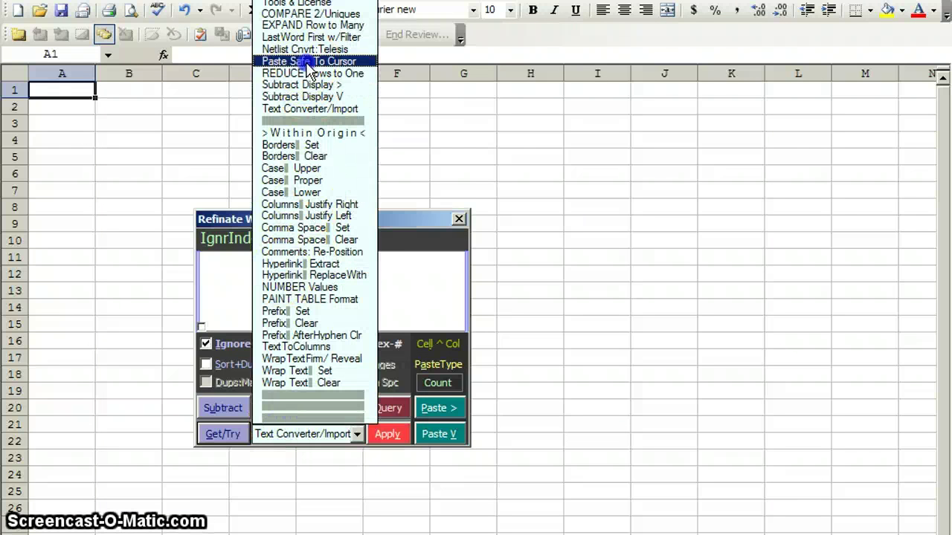
pyautogui.click(308, 63)
pyautogui.click(290, 435)
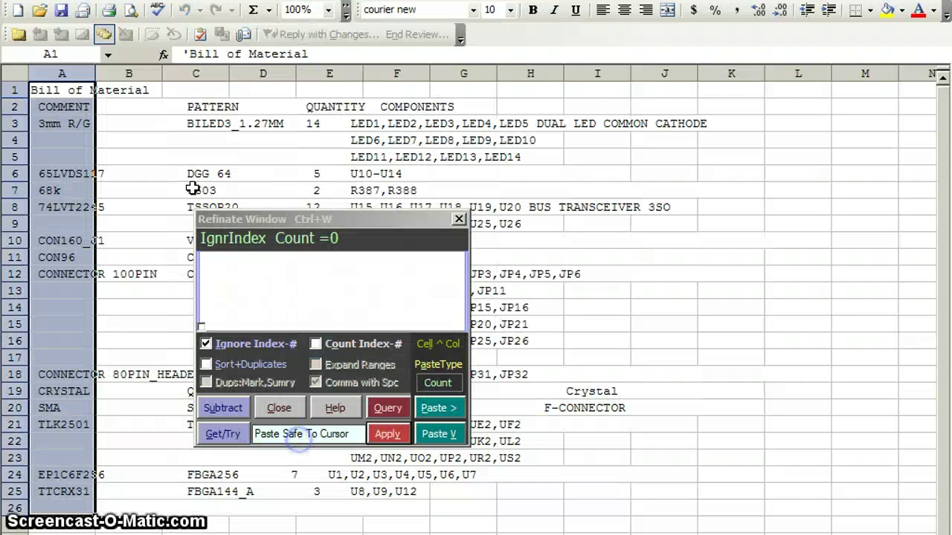
# Step: Widen column A to fit the longest pasted line and open the Text Converter/Import for it
pyautogui.moveTo(94, 74); pyautogui.dragTo(732, 90)
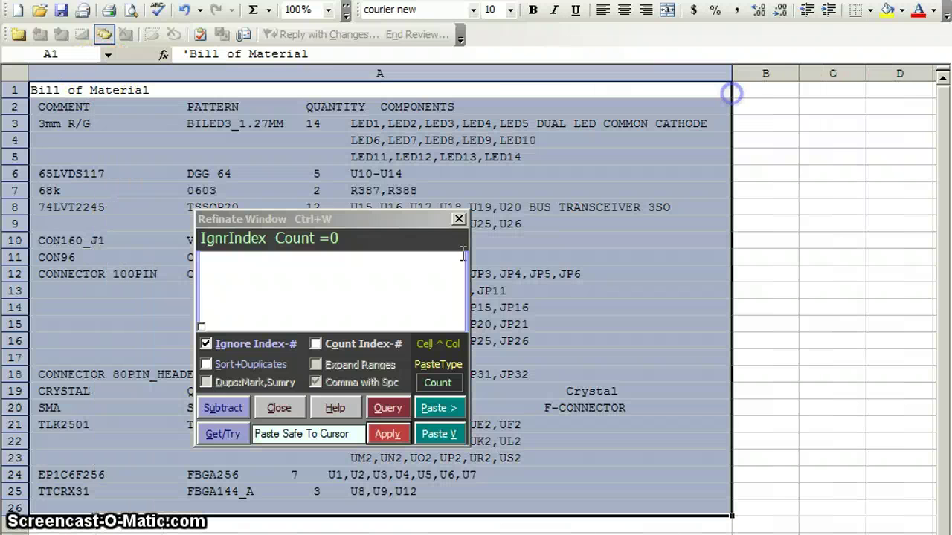
pyautogui.click(320, 439)
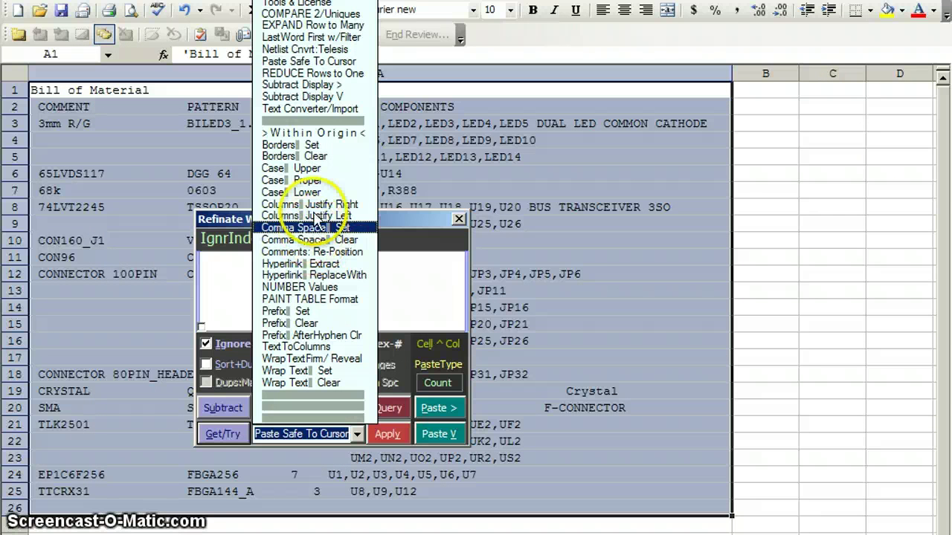
pyautogui.click(309, 108)
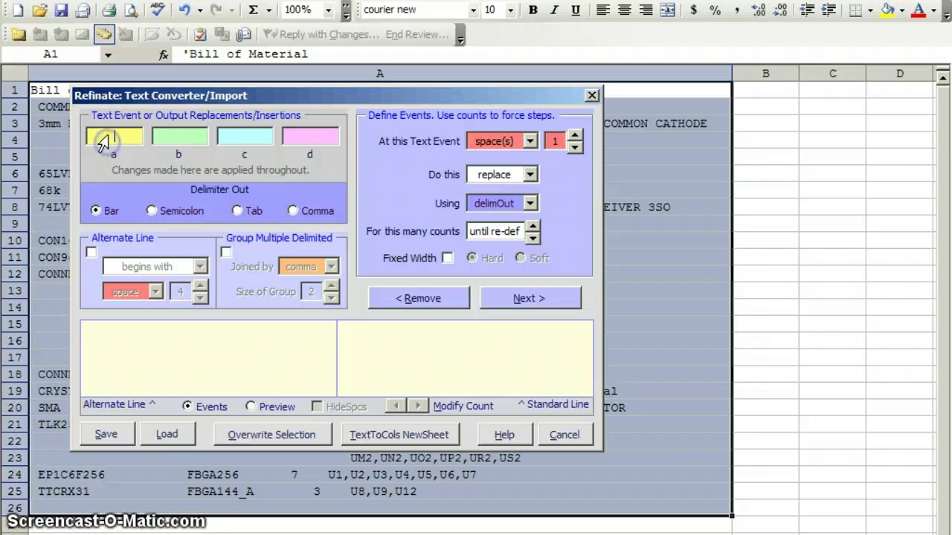
# Step: Enter "sdre" as text a and "efe" as text c, and add an event replacing a with c until re-defined
pyautogui.write('e')
pyautogui.click(193, 136)
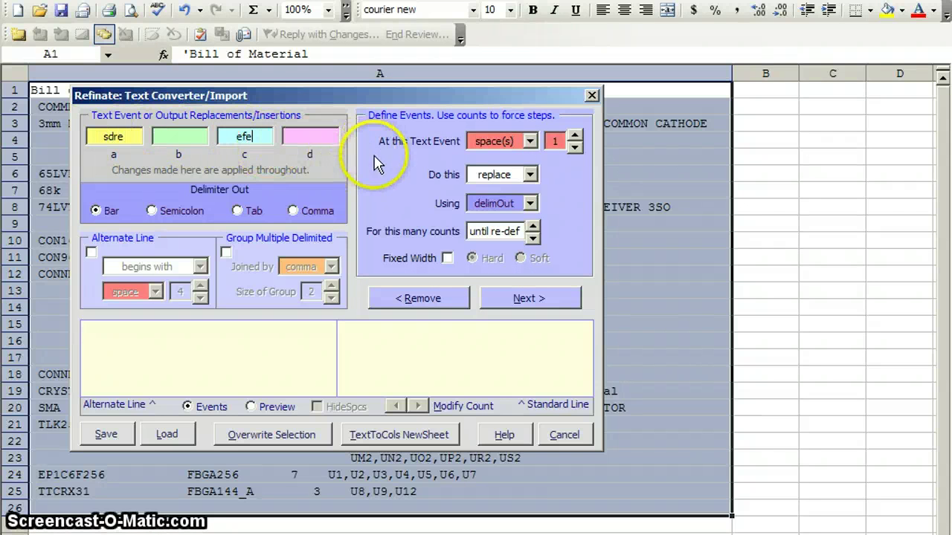
pyautogui.click(530, 141)
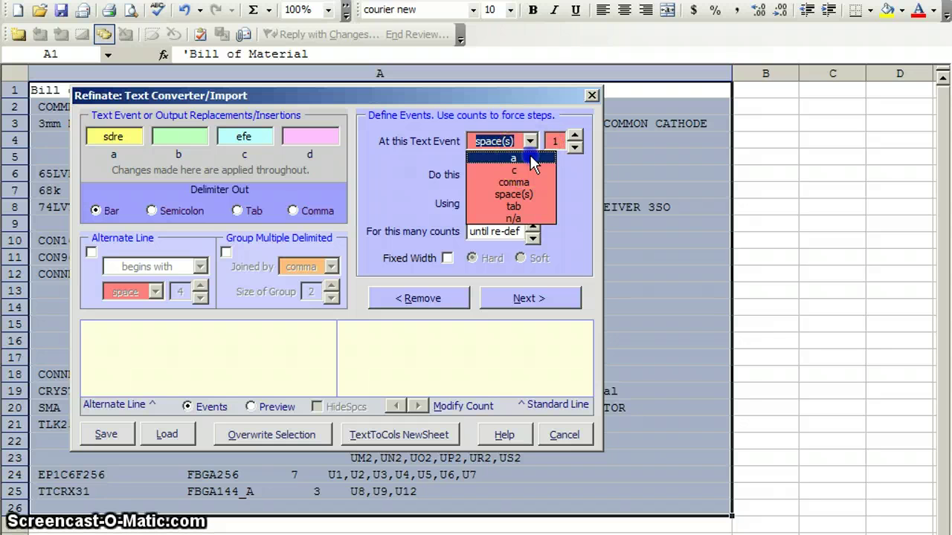
pyautogui.click(530, 157)
pyautogui.click(531, 175)
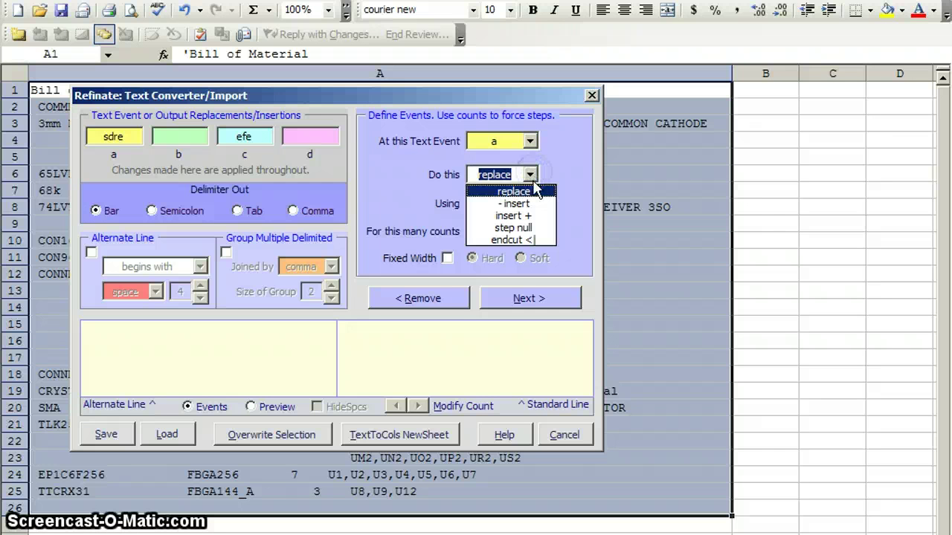
pyautogui.click(534, 192)
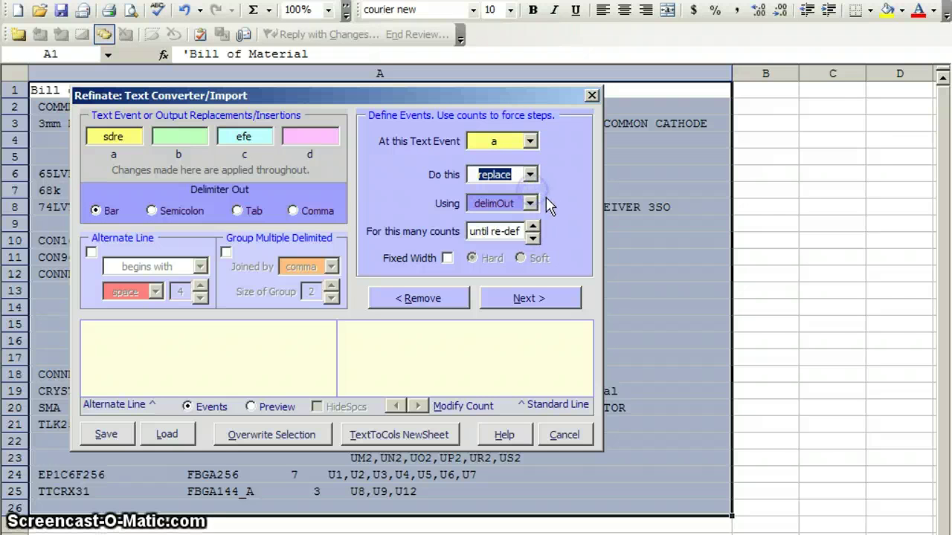
pyautogui.click(530, 203)
pyautogui.click(529, 231)
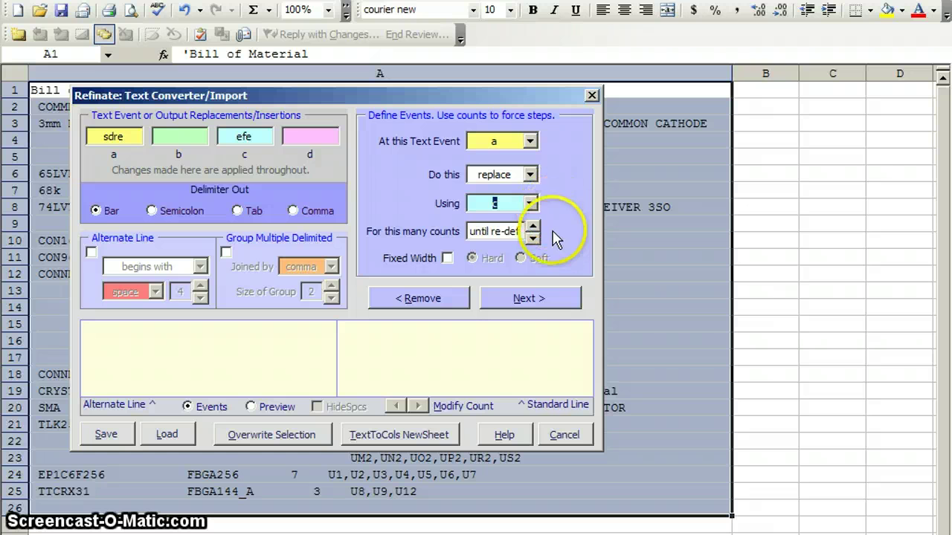
pyautogui.click(540, 303)
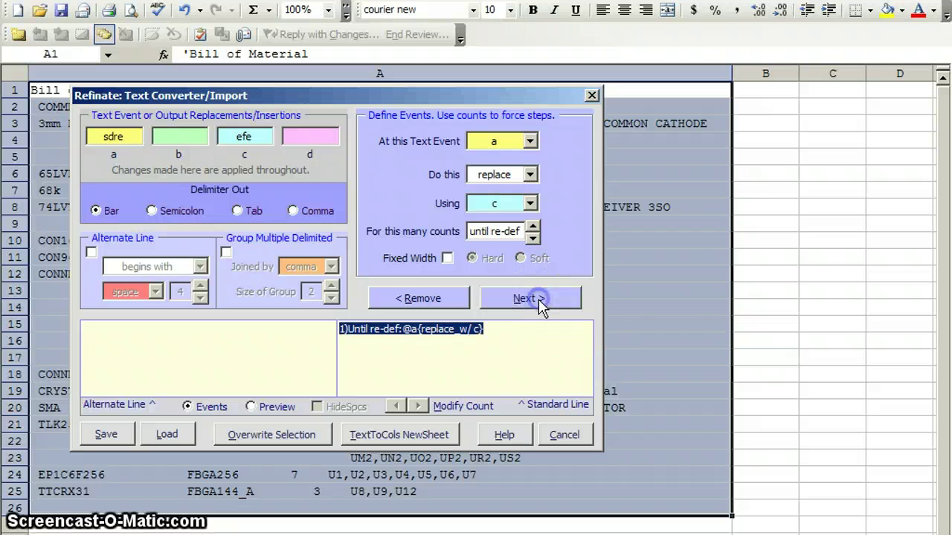
# Step: Add a second event at text a that does "- insert" using delimOut until re-defined
pyautogui.click(530, 175)
pyautogui.click(529, 201)
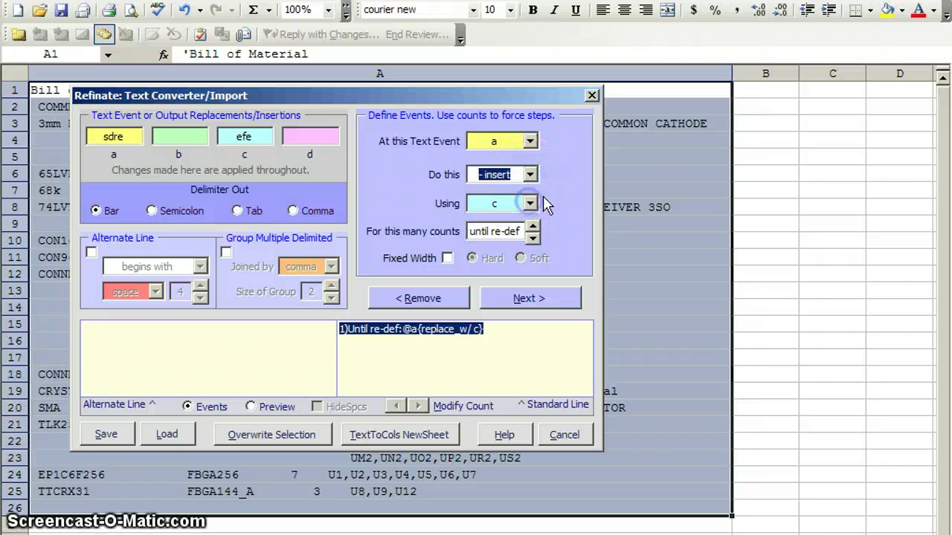
pyautogui.click(531, 204)
pyautogui.click(525, 293)
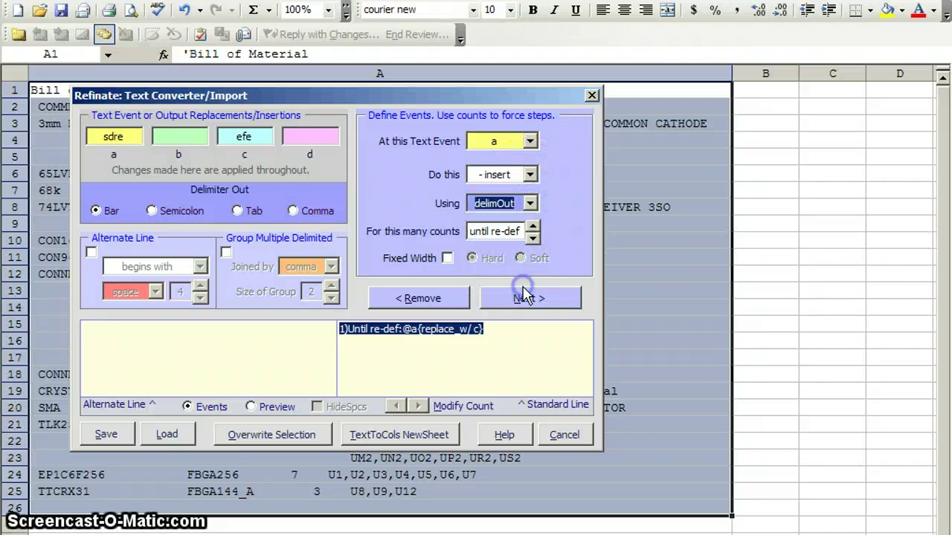
pyautogui.click(538, 299)
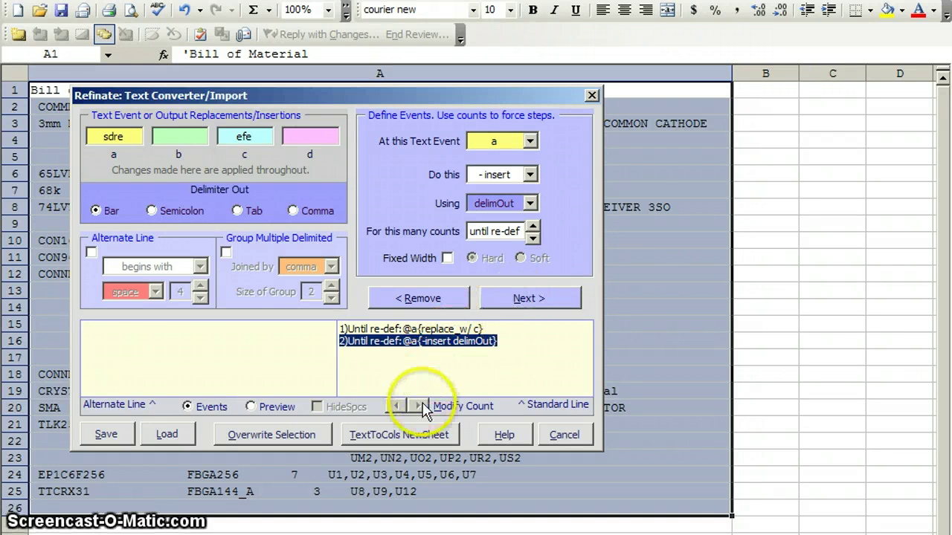
# Step: Copy the third demo script from Abreviated_Bom5_SCRIPT.txt in Notepad and load it into the Text Converter
pyautogui.click(414, 435)
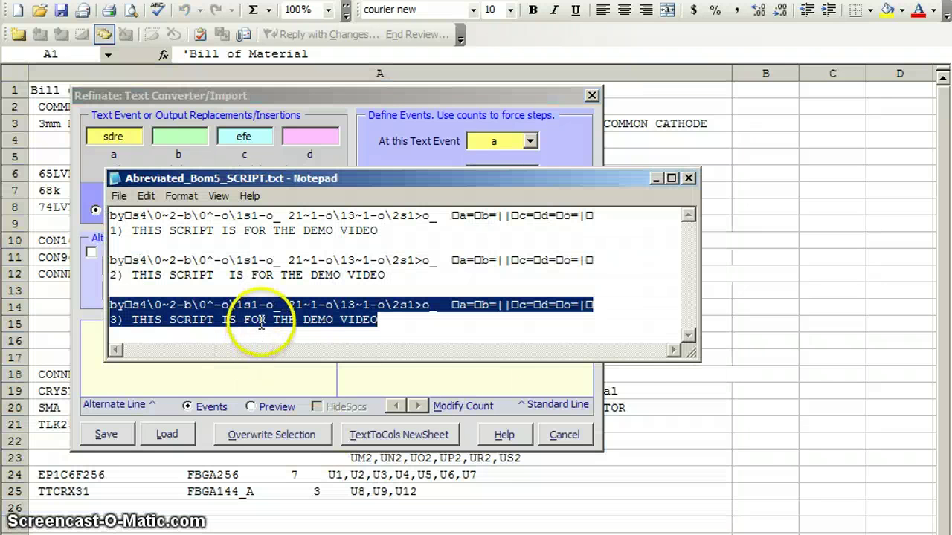
pyautogui.rightClick(262, 326)
pyautogui.click(300, 378)
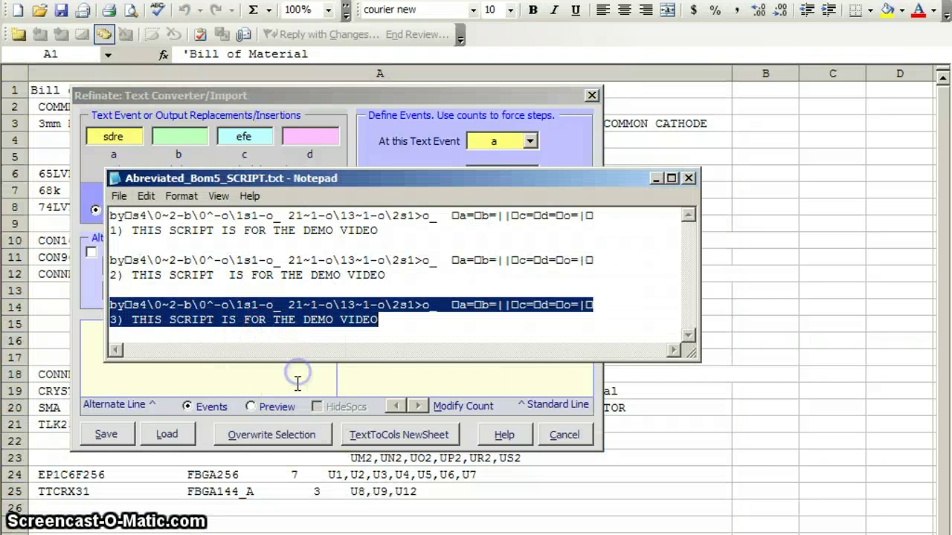
pyautogui.click(167, 434)
pyautogui.click(437, 362)
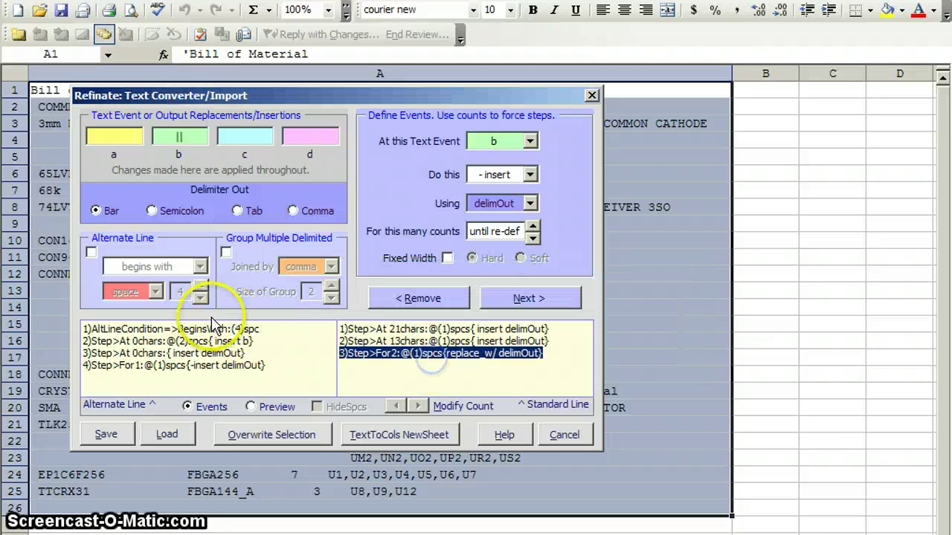
# Step: Select the alternate line condition event and convert the pasted list to columns on a new sheet
pyautogui.click(205, 328)
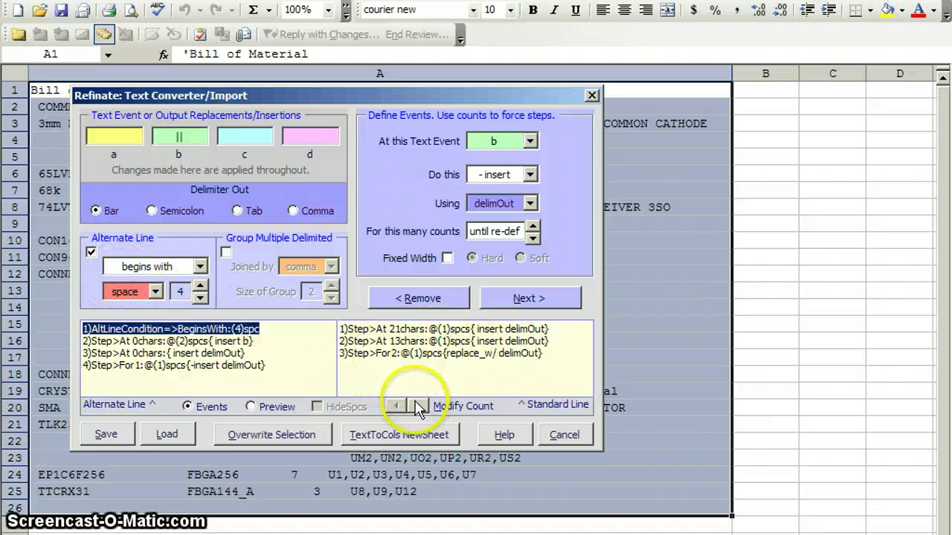
pyautogui.click(405, 440)
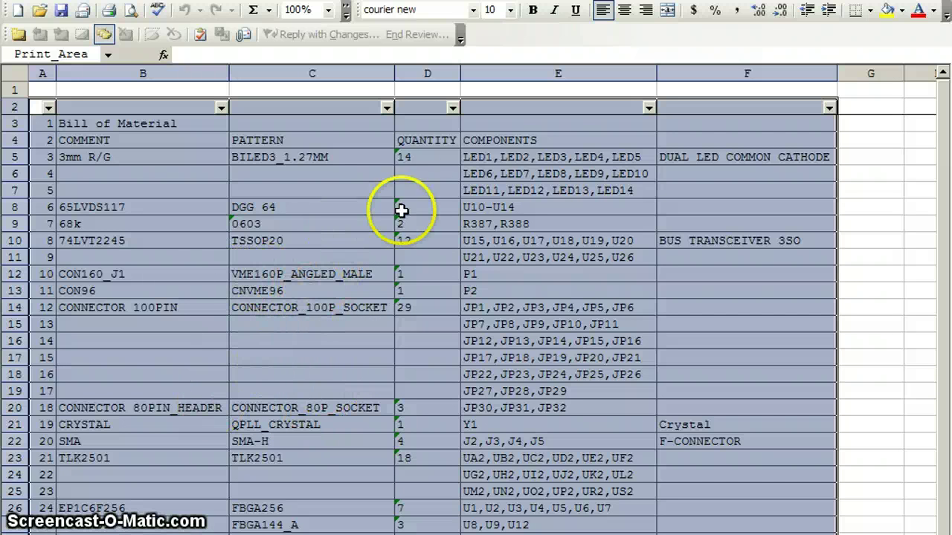
# Step: Make the COMPONENTS cell E5, containing LED1 to LED5, bold
pyautogui.moveTo(523, 156); pyautogui.dragTo(518, 187)
pyautogui.moveTo(524, 307); pyautogui.dragTo(512, 384)
pyautogui.moveTo(511, 458); pyautogui.dragTo(511, 505)
pyautogui.click(505, 157)
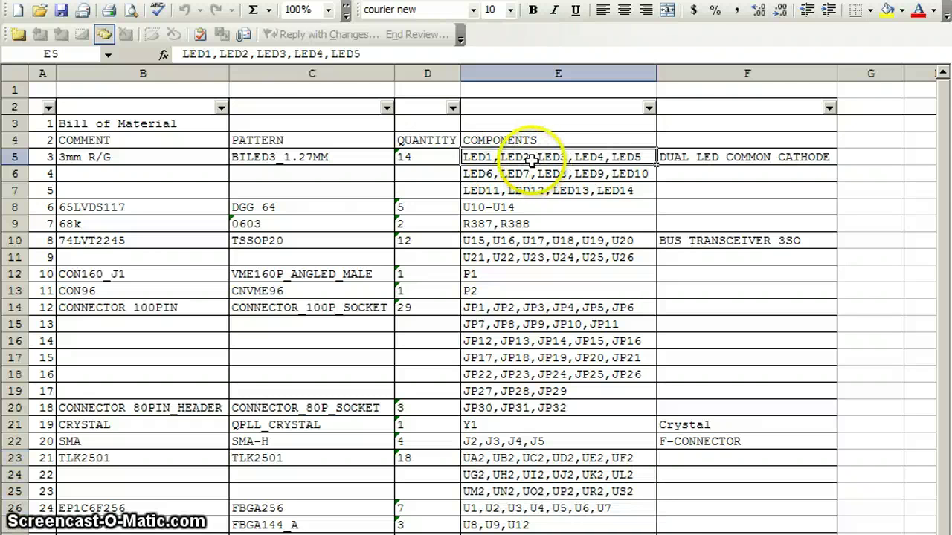
pyautogui.click(534, 10)
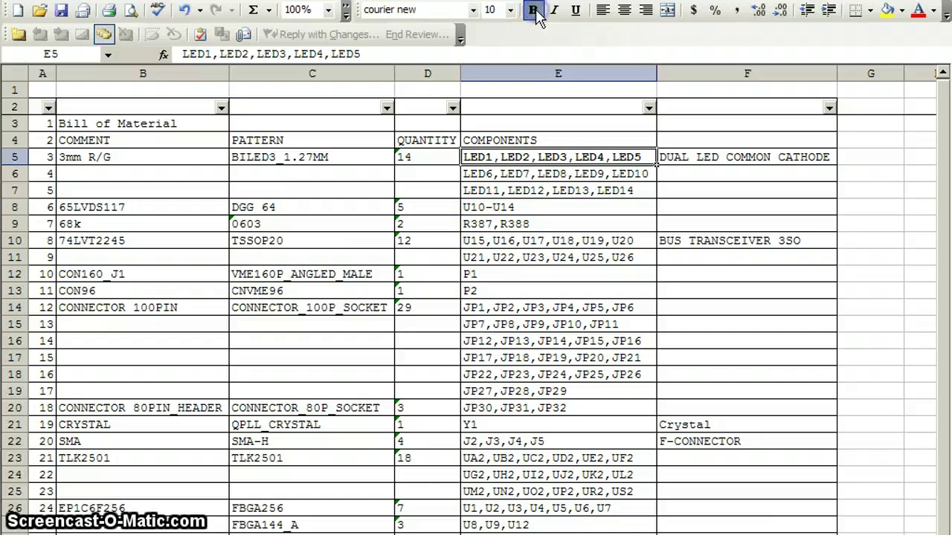
# Step: Reduce the multi-row entries in columns B to F with REDUCE Rows to One, using the Indented style without sorting combined items
pyautogui.click(669, 73)
pyautogui.moveTo(636, 72); pyautogui.dragTo(199, 83)
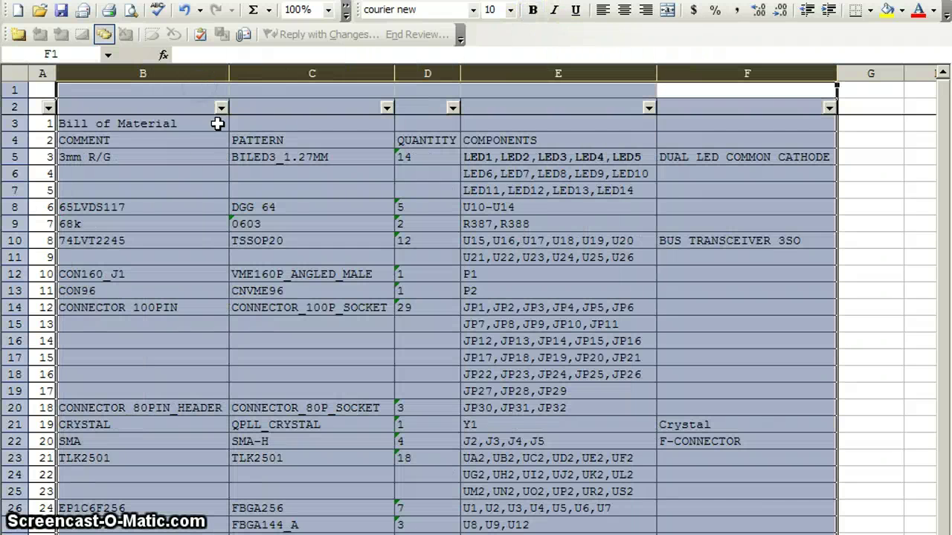
pyautogui.rightClick(265, 176)
pyautogui.click(307, 185)
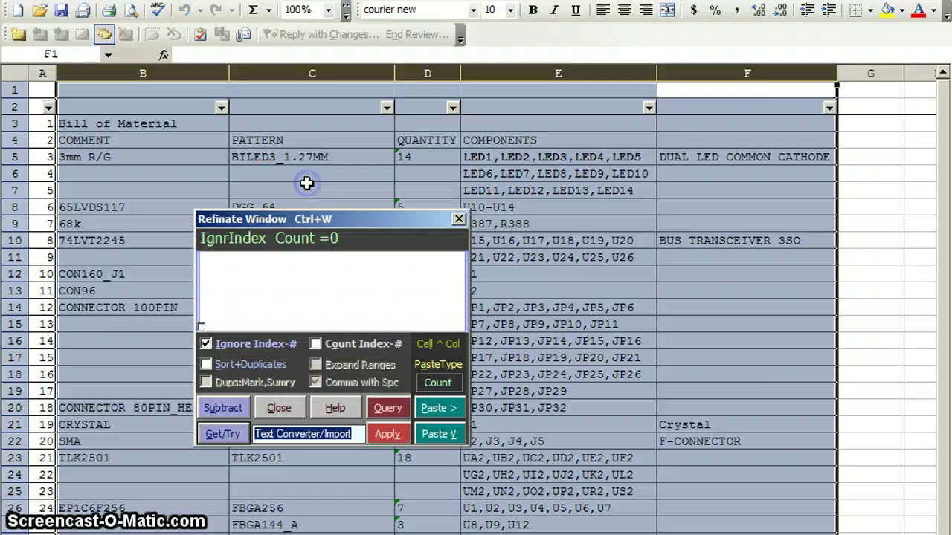
pyautogui.moveTo(341, 218); pyautogui.dragTo(234, 203)
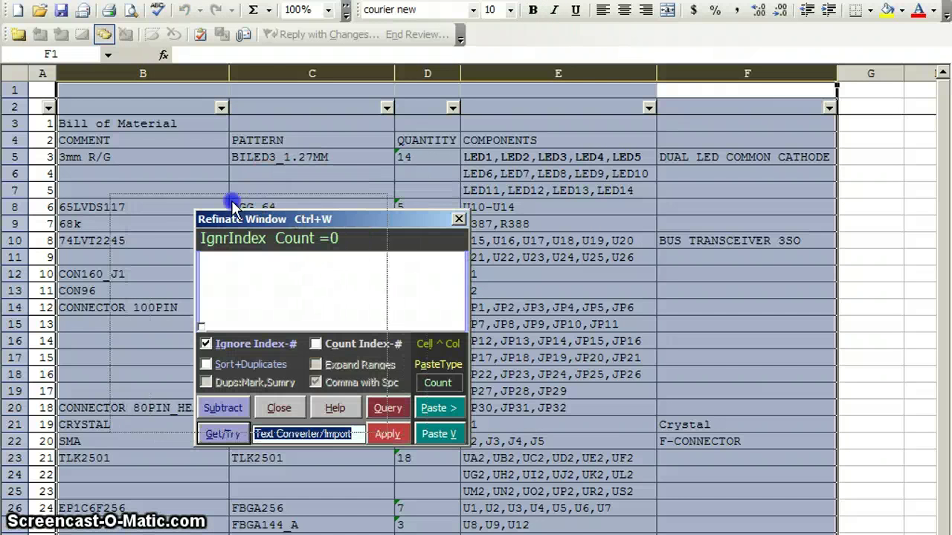
pyautogui.click(251, 418)
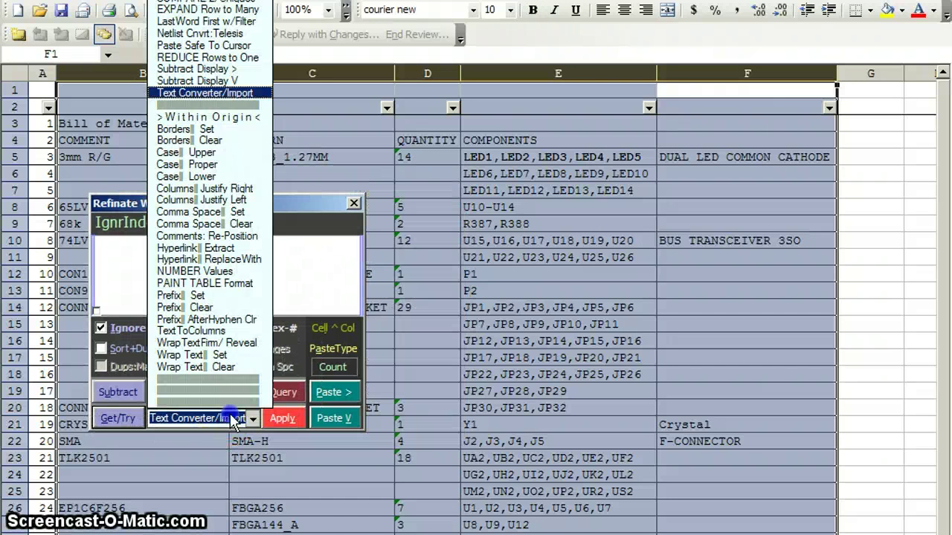
pyautogui.click(223, 57)
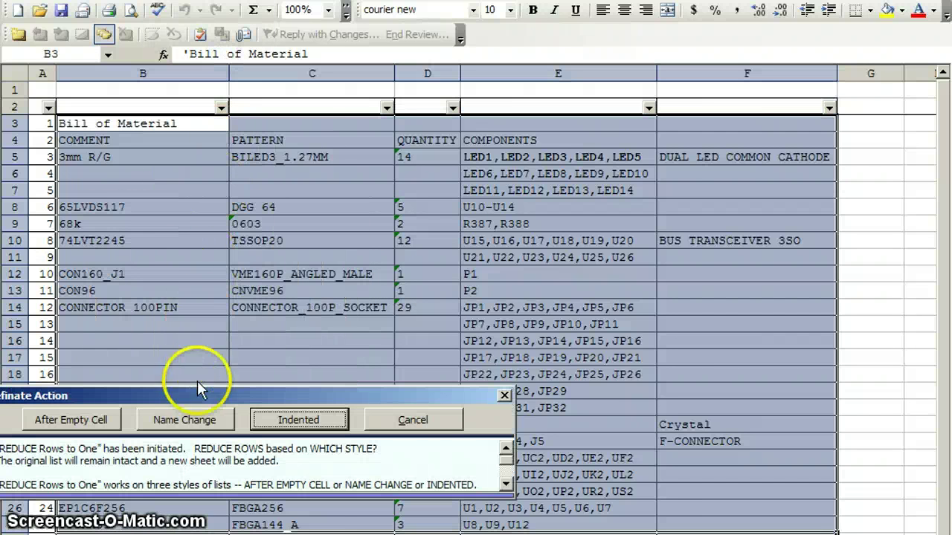
pyautogui.moveTo(200, 400); pyautogui.dragTo(229, 399)
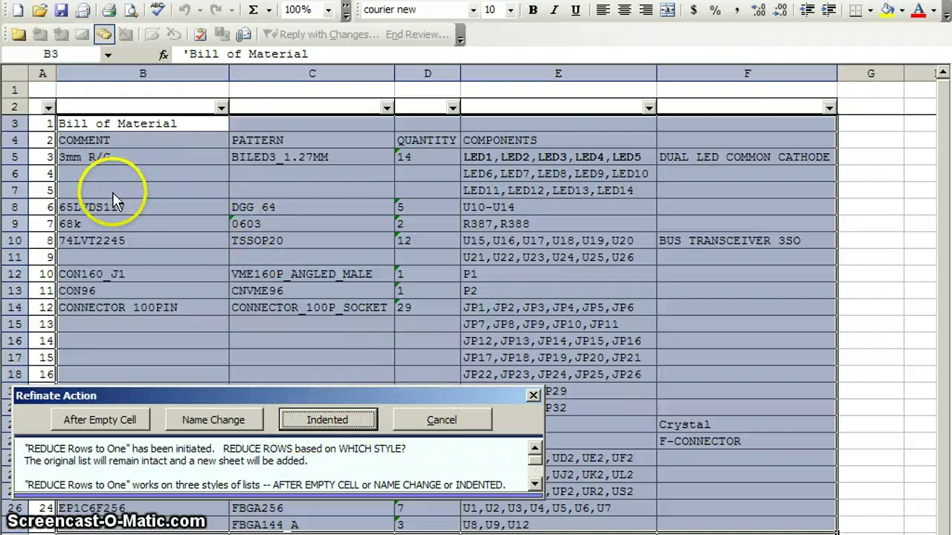
pyautogui.click(343, 420)
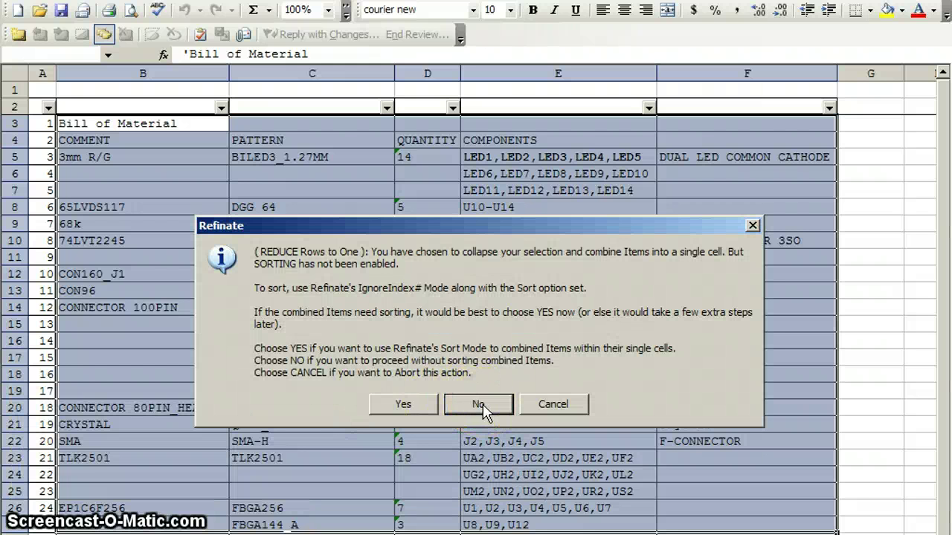
pyautogui.click(479, 405)
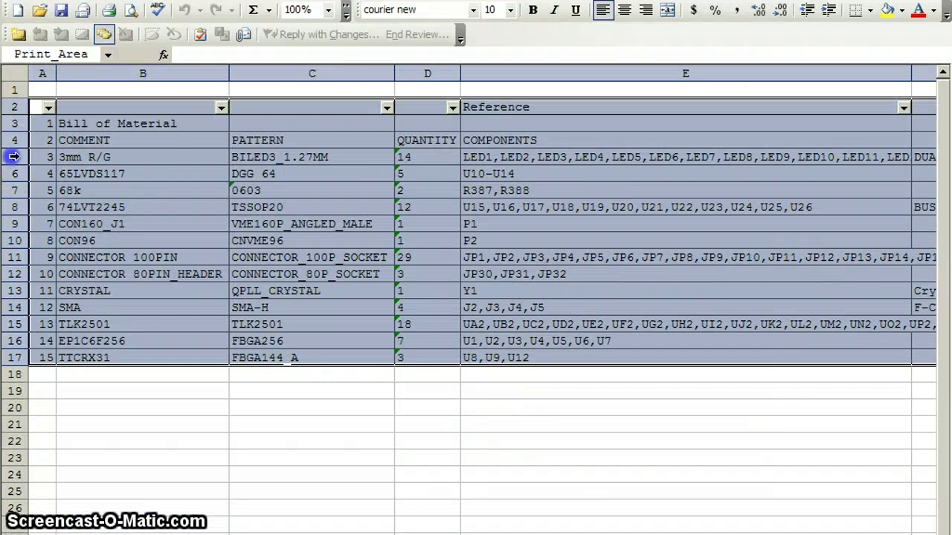
pyautogui.click(14, 156)
pyautogui.click(14, 207)
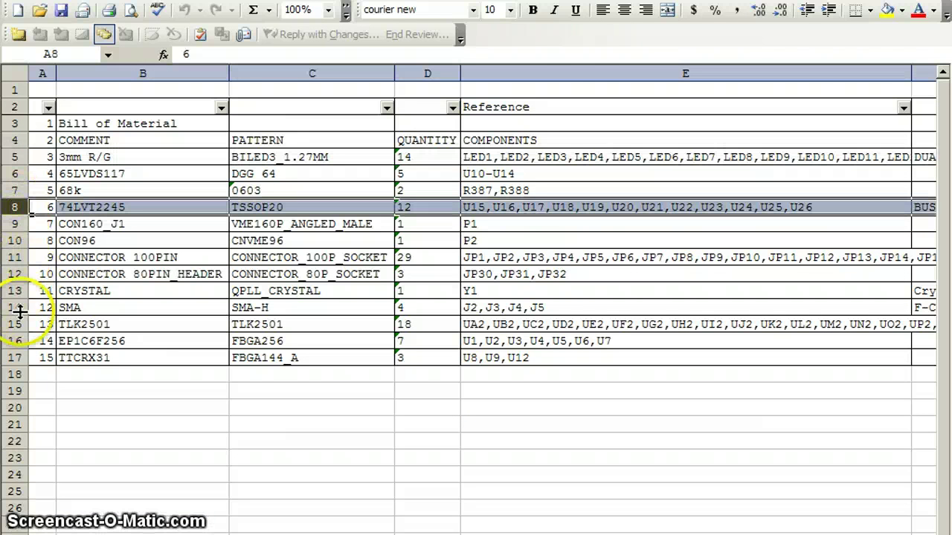
# Step: Wrap the text of the Reference column E with Refinate's Wrap Text Set action
pyautogui.rightClick(568, 76)
pyautogui.click(606, 89)
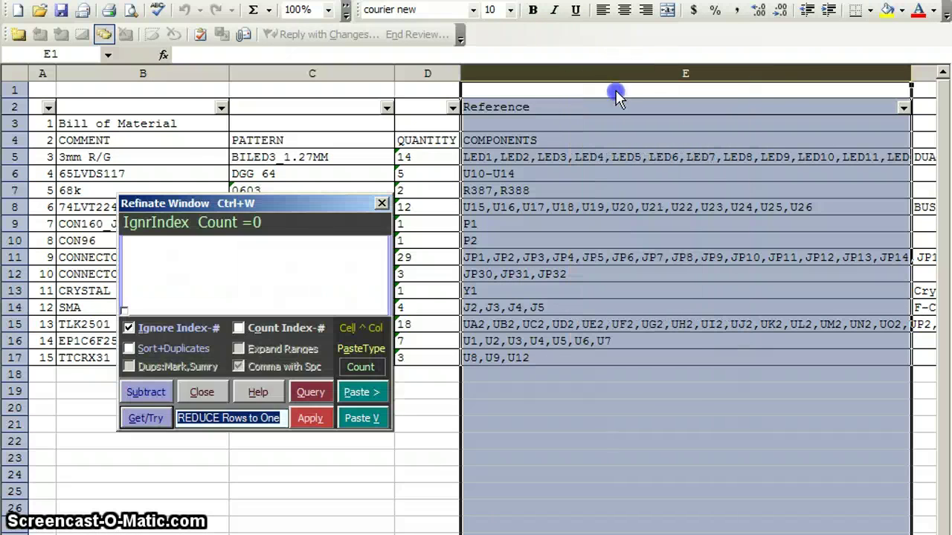
pyautogui.click(225, 417)
pyautogui.click(216, 352)
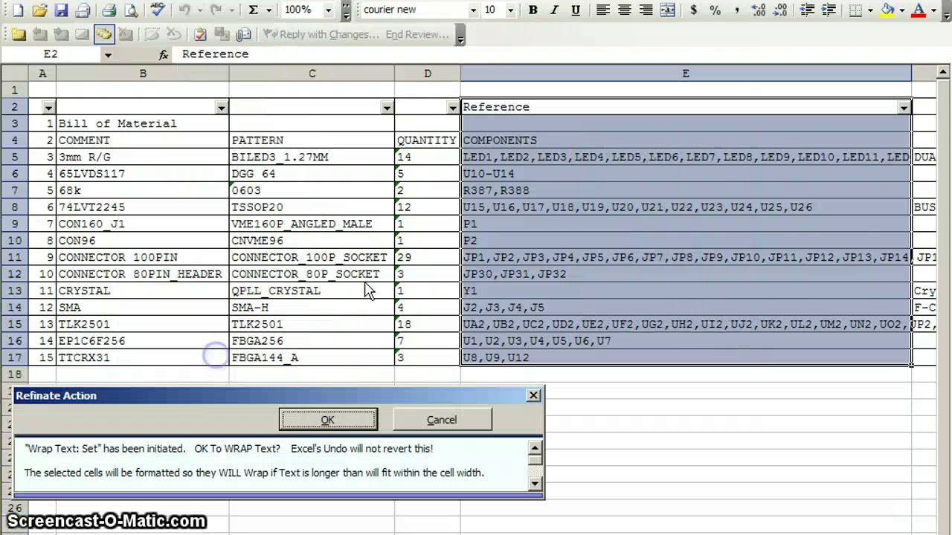
pyautogui.click(345, 422)
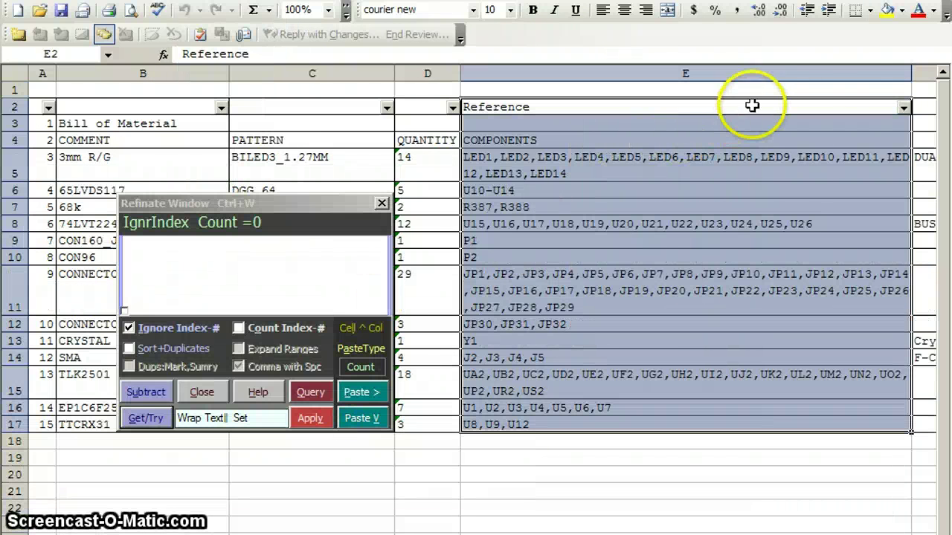
# Step: Insert a blank column before F and fill it with the Count Index-# item counts of components E5:E17
pyautogui.click(924, 65)
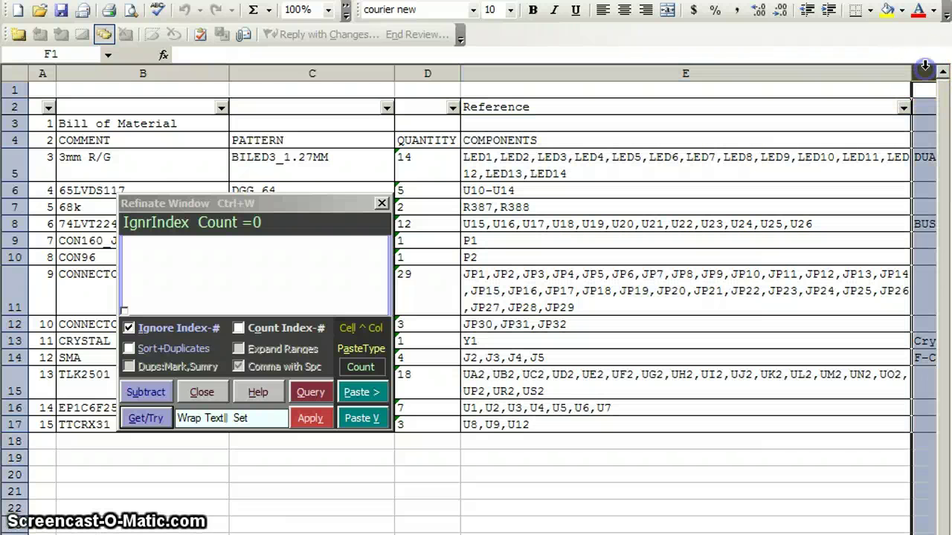
pyautogui.rightClick(924, 66)
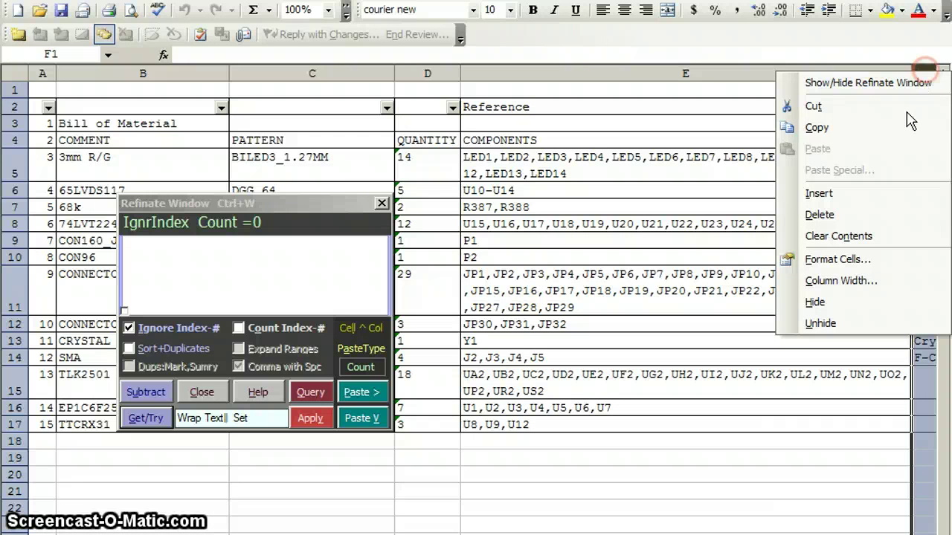
pyautogui.click(877, 195)
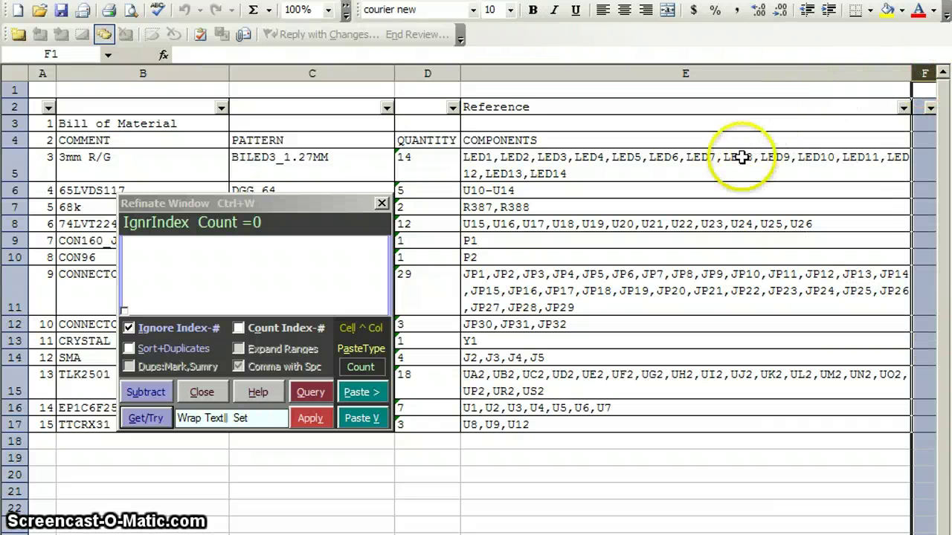
pyautogui.moveTo(796, 156); pyautogui.dragTo(704, 419)
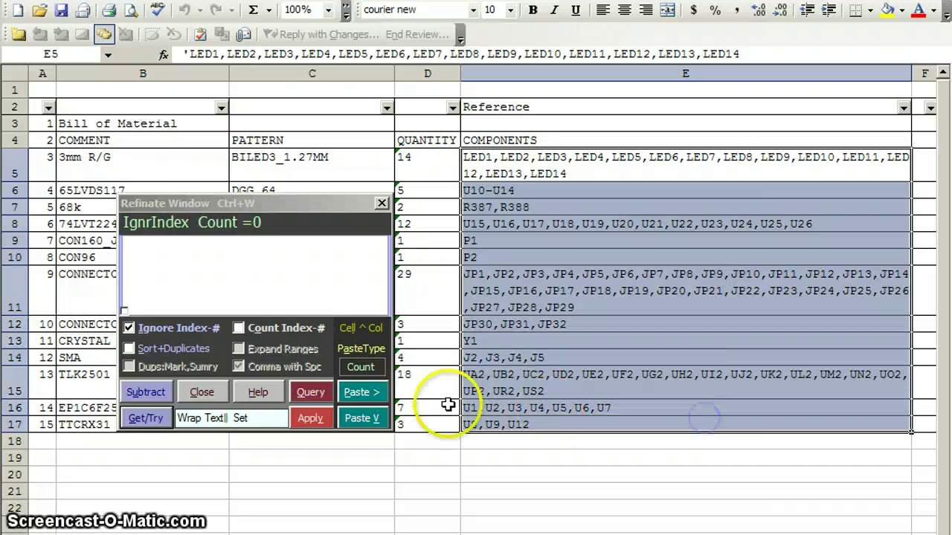
pyautogui.click(309, 327)
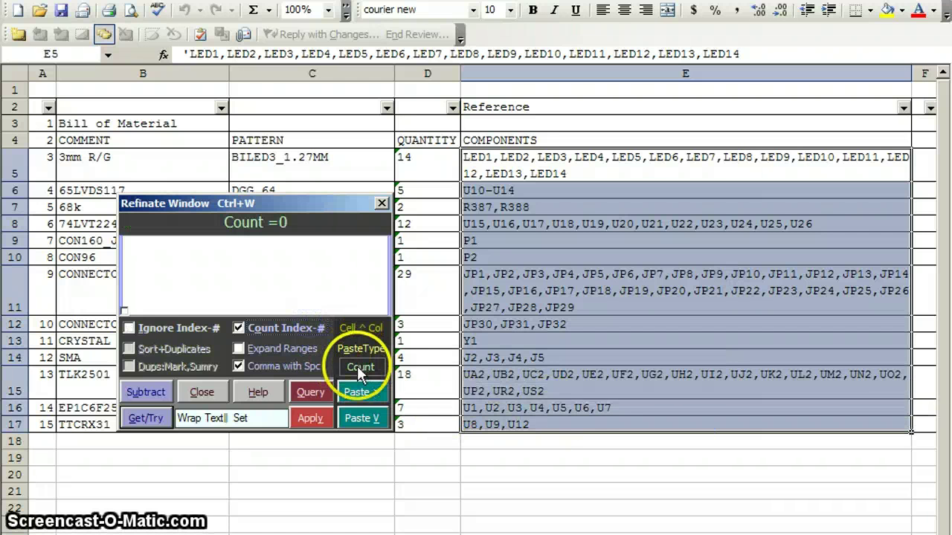
pyautogui.click(358, 392)
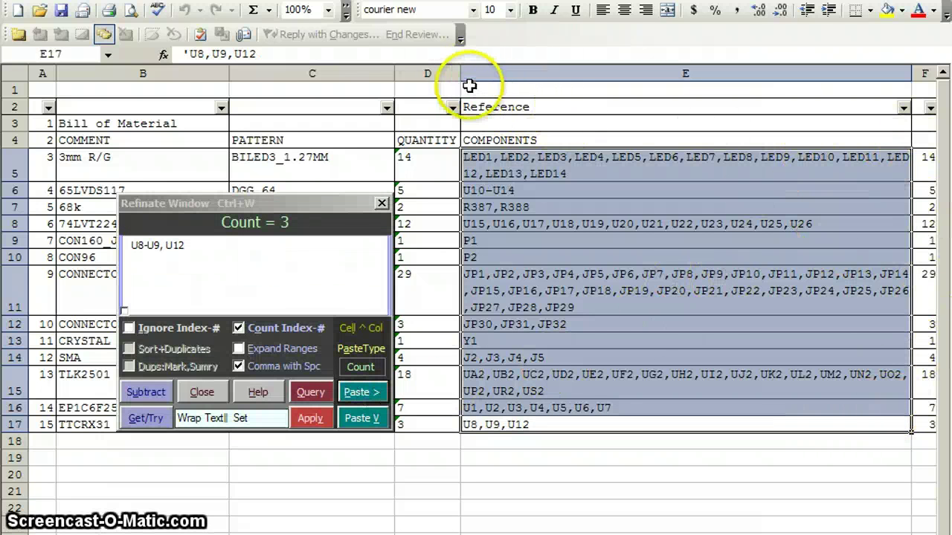
# Step: Narrow the QUANTITY column D and move it directly after the column of generated counts
pyautogui.moveTo(461, 74); pyautogui.dragTo(421, 74)
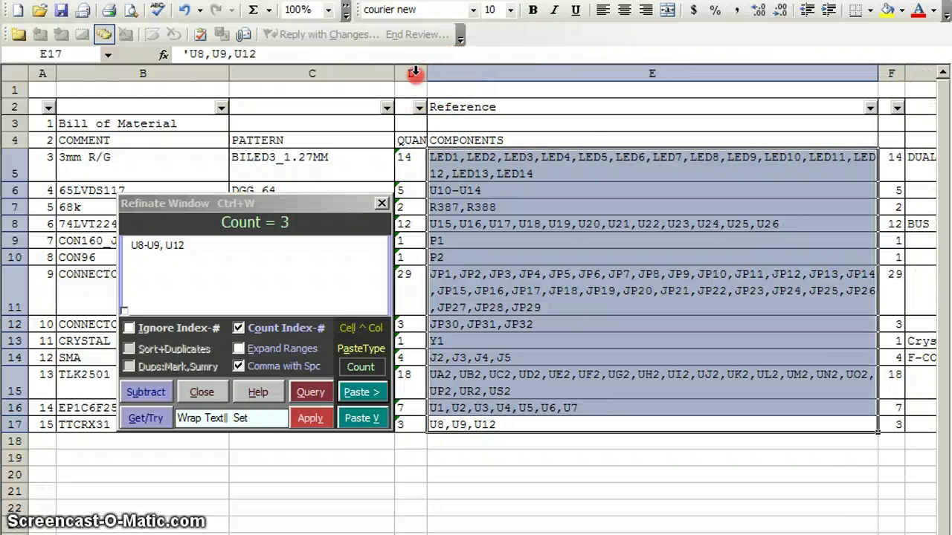
pyautogui.rightClick(414, 72)
pyautogui.click(455, 108)
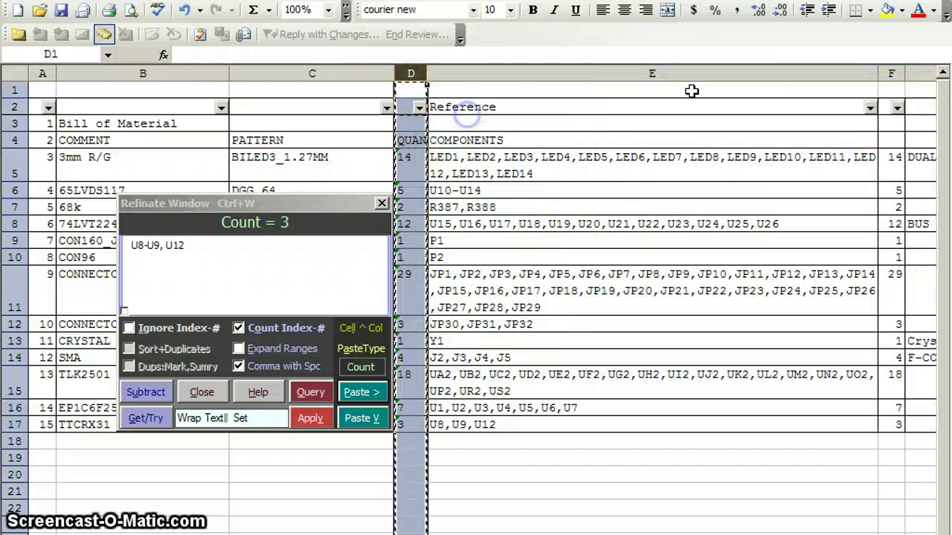
pyautogui.rightClick(918, 74)
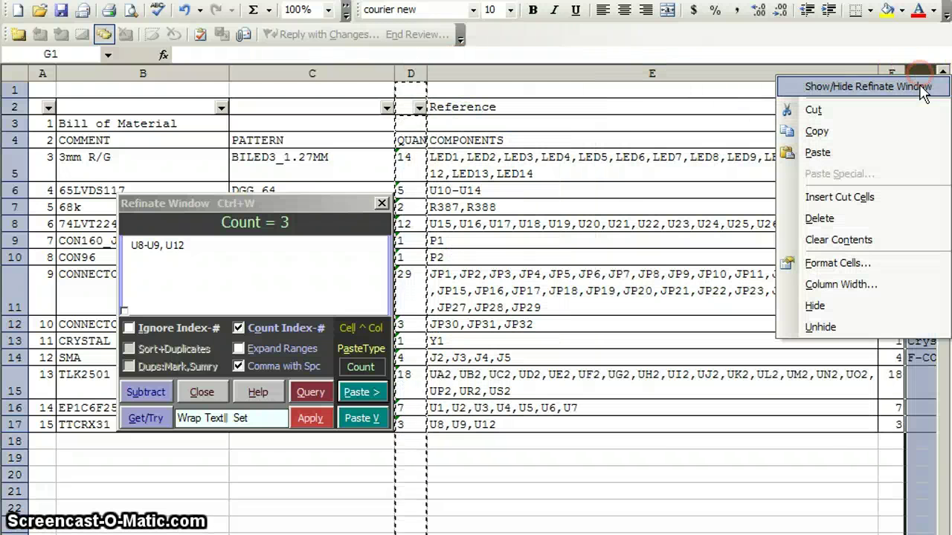
pyautogui.click(890, 201)
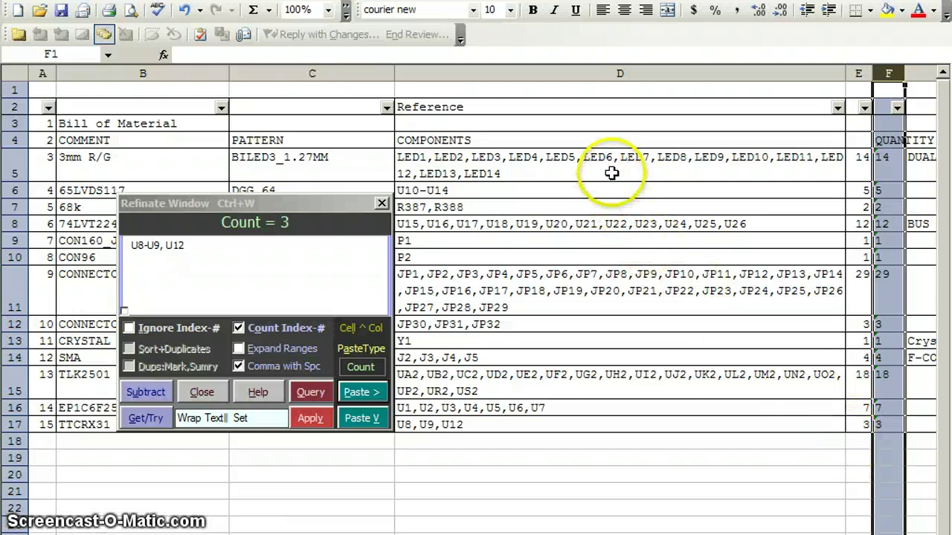
# Step: Check components D5:D17 for faults with Get/Try and replace the duplicate U12 in D17 with nothing
pyautogui.moveTo(612, 173); pyautogui.dragTo(630, 416)
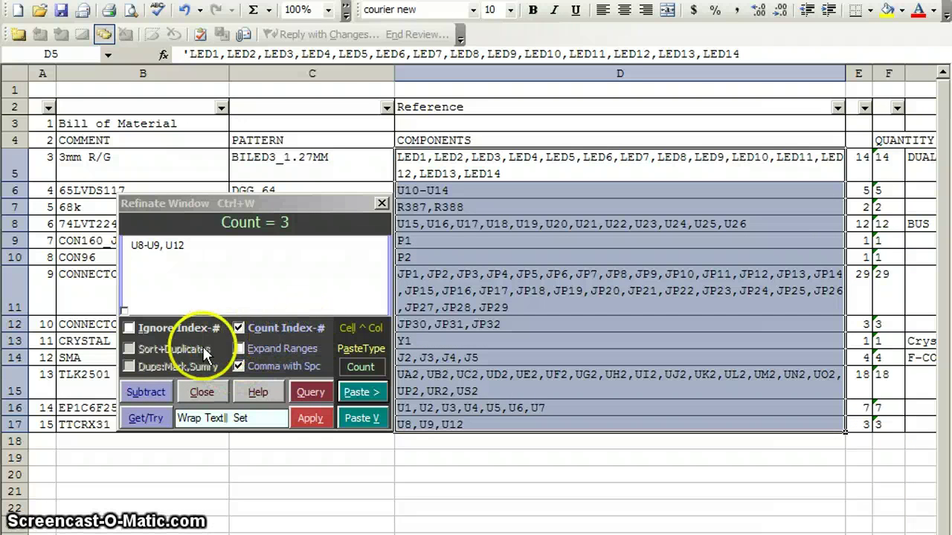
pyautogui.click(160, 413)
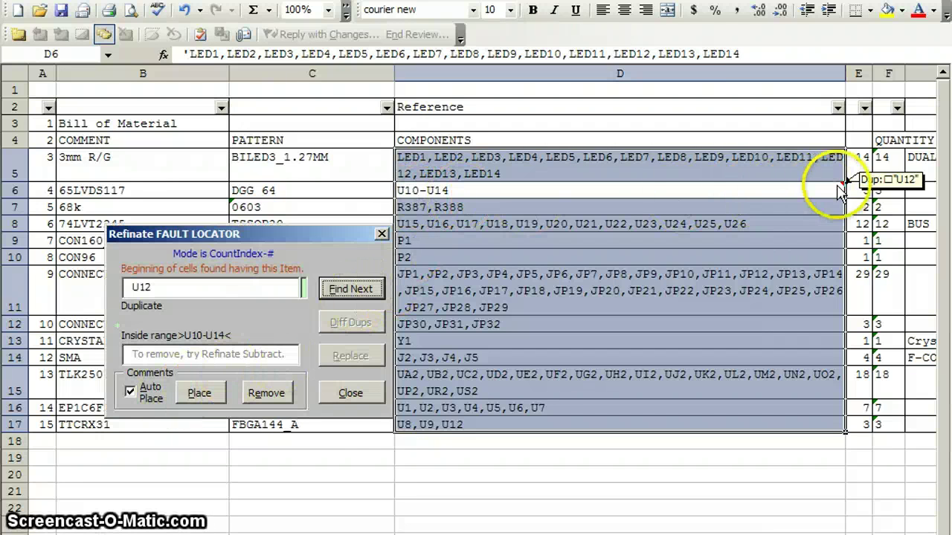
pyautogui.click(351, 289)
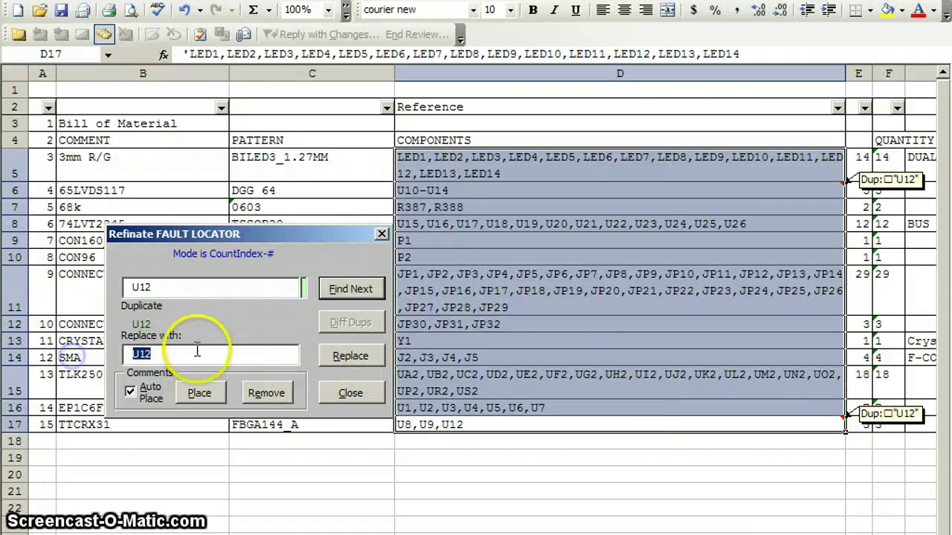
pyautogui.press('Delete')
pyautogui.click(348, 357)
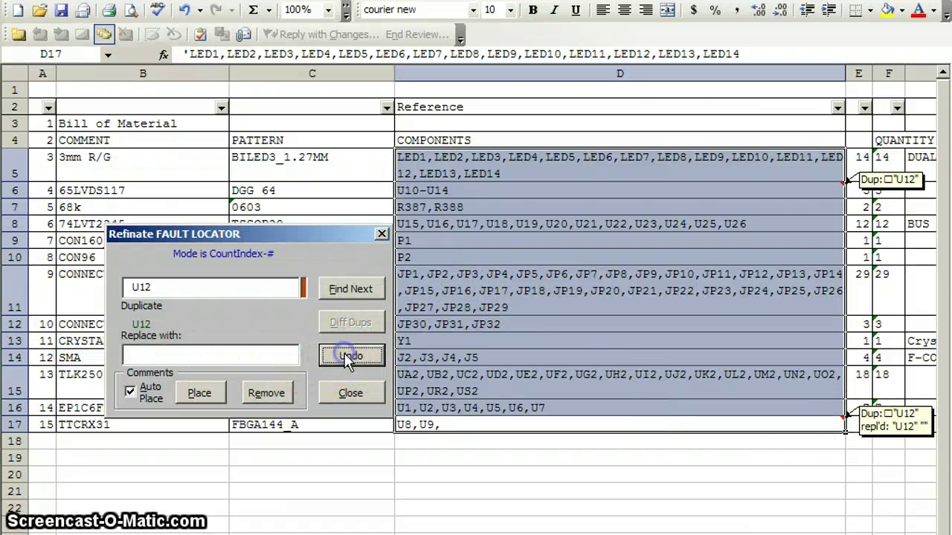
pyautogui.click(365, 394)
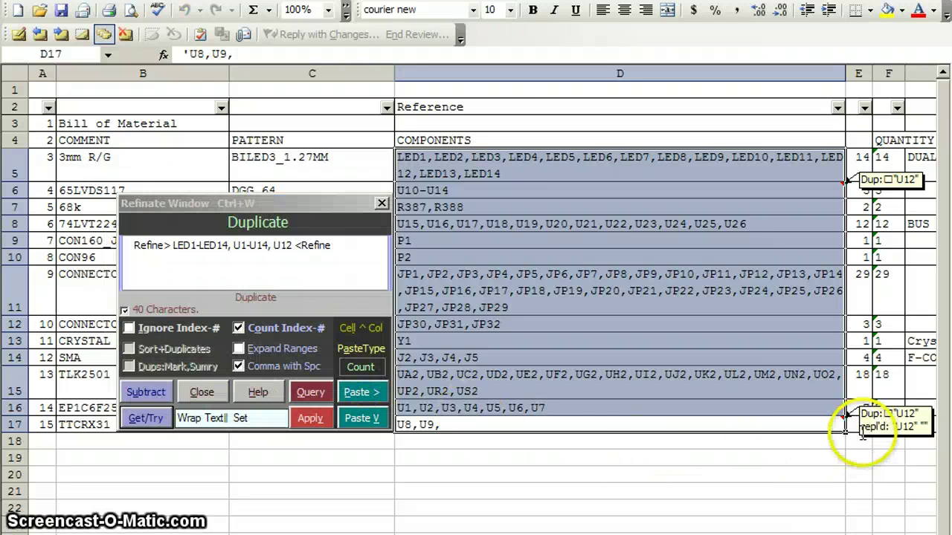
# Step: Hide the duplicate comments, and clear and regenerate the counts in E5:E17 from components D5:D17
pyautogui.click(103, 34)
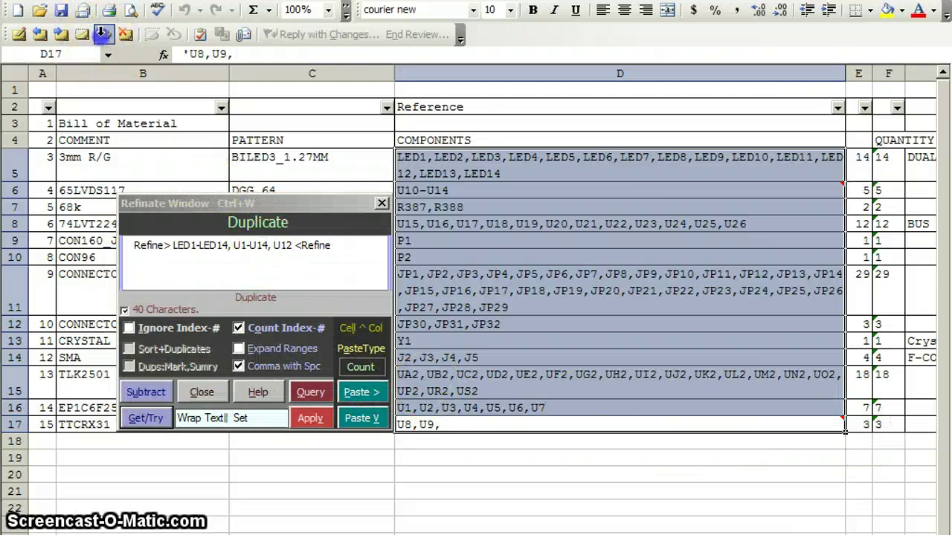
pyautogui.moveTo(857, 157); pyautogui.dragTo(857, 405)
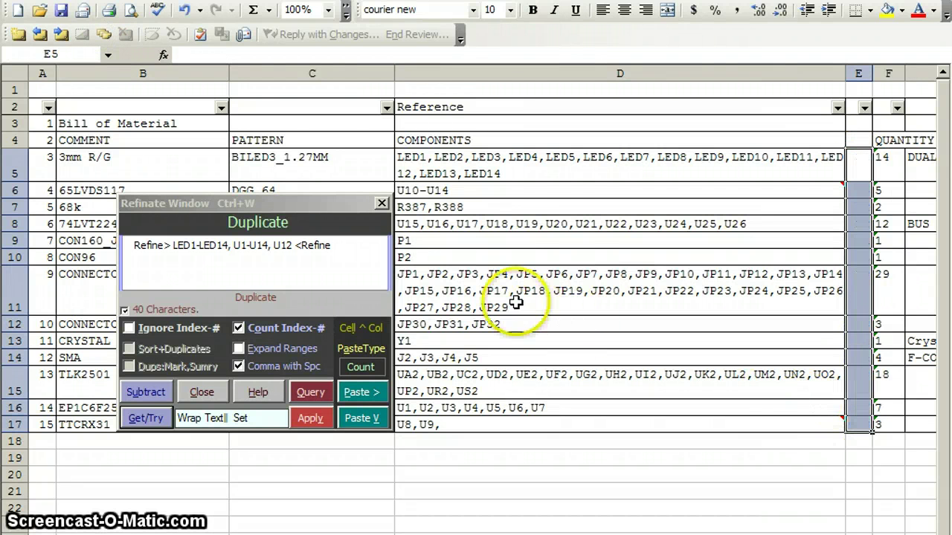
pyautogui.click(540, 167)
pyautogui.moveTo(540, 167); pyautogui.dragTo(540, 431)
pyautogui.click(362, 392)
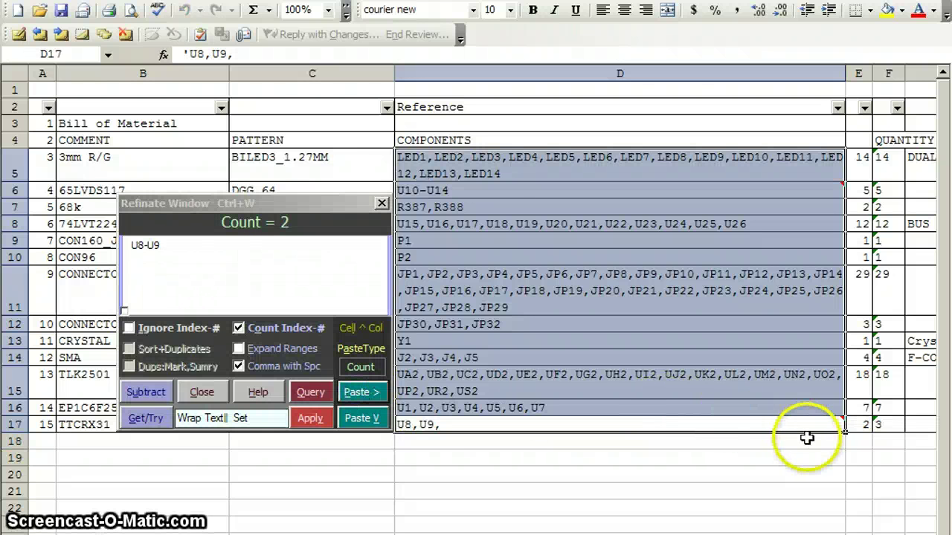
pyautogui.moveTo(845, 425)
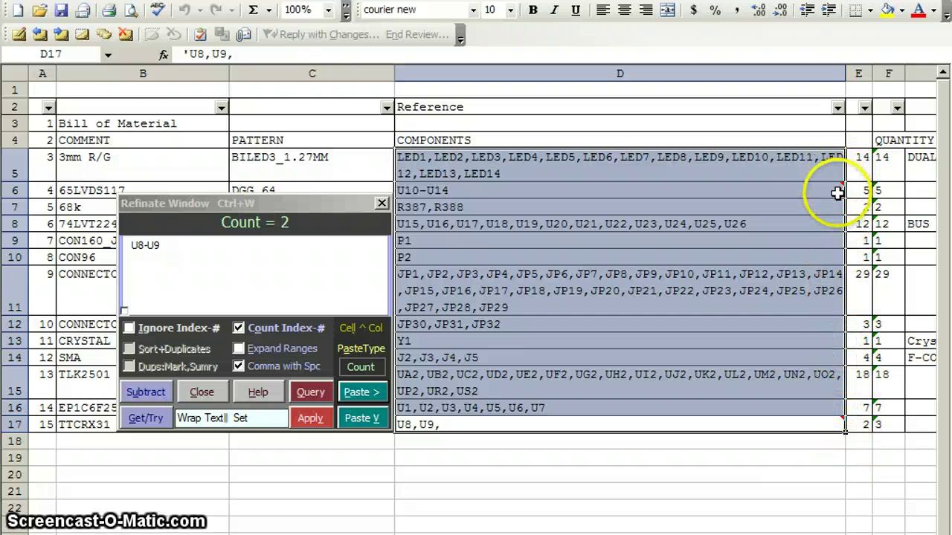
pyautogui.click(837, 168)
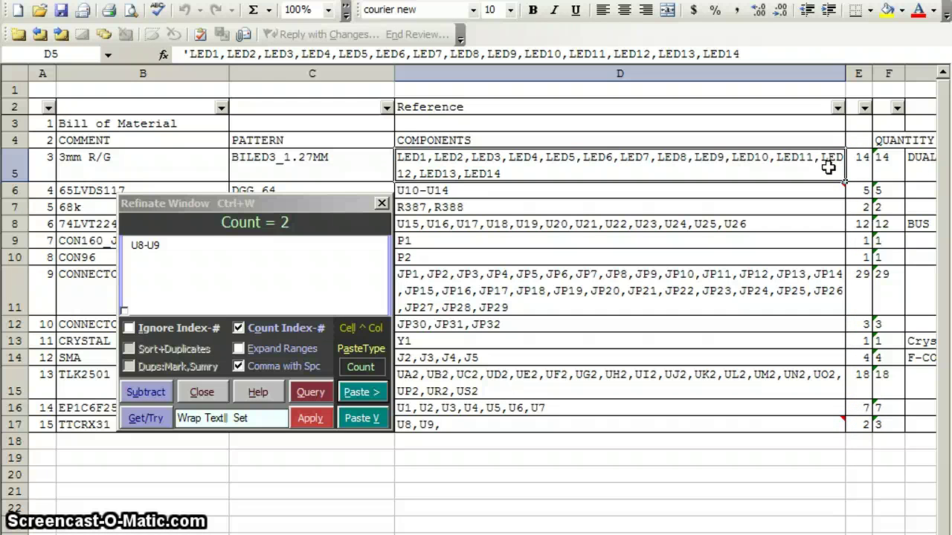